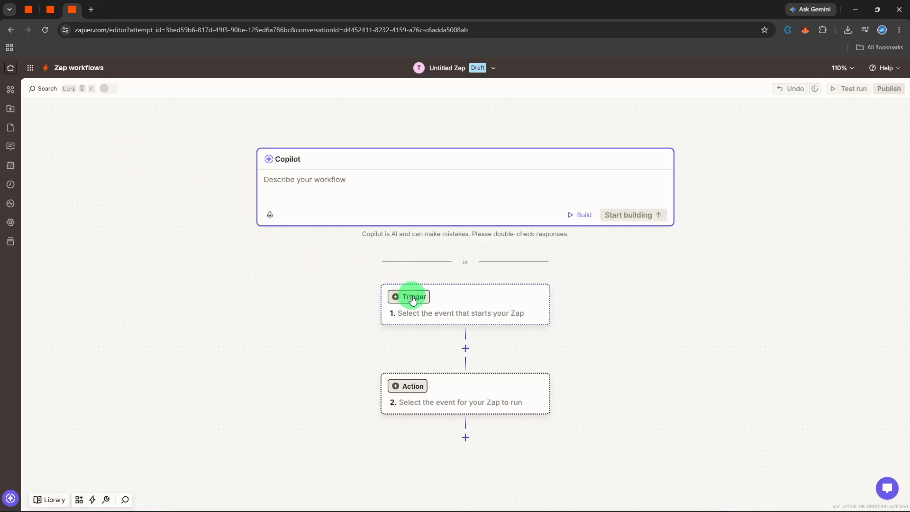
Set Typeform as the app for the Zap's trigger
{"action": "left_click", "coordinate": [413, 298]}
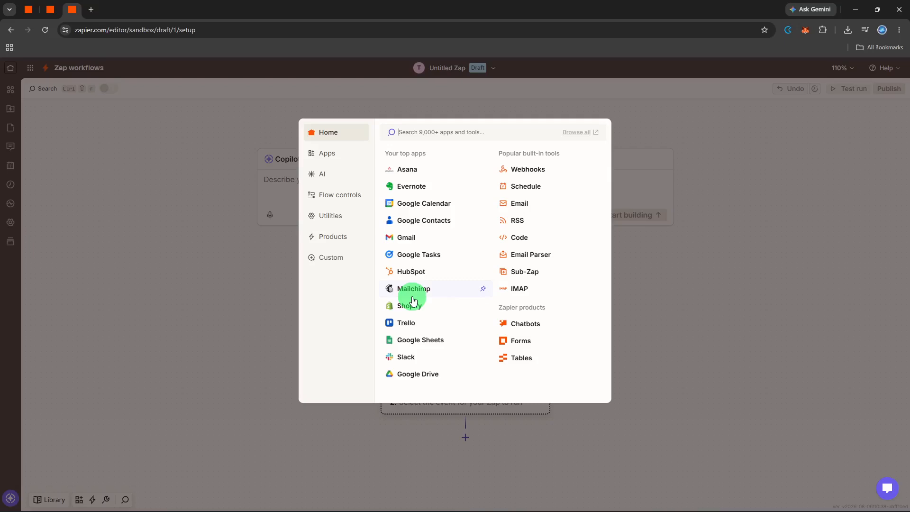
{"action": "type", "text": "ty"}
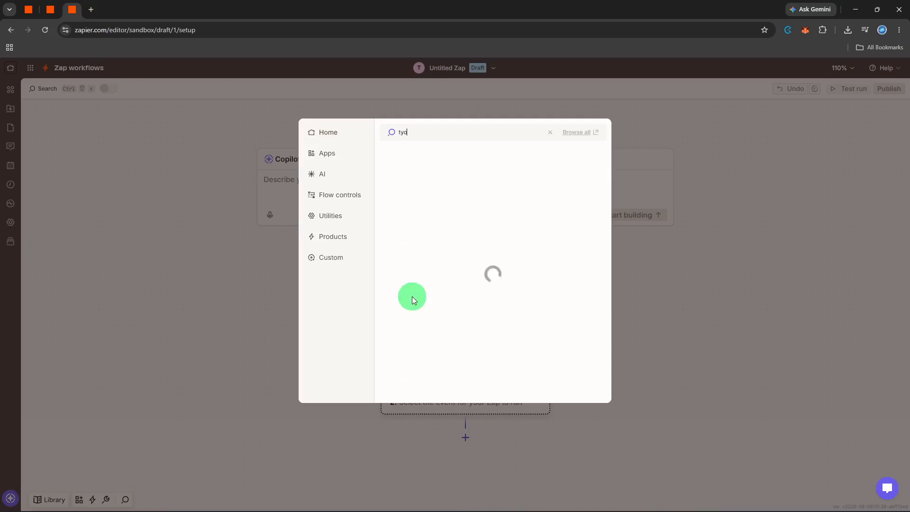
{"action": "type", "text": "peform"}
{"action": "left_click", "coordinate": [451, 156]}
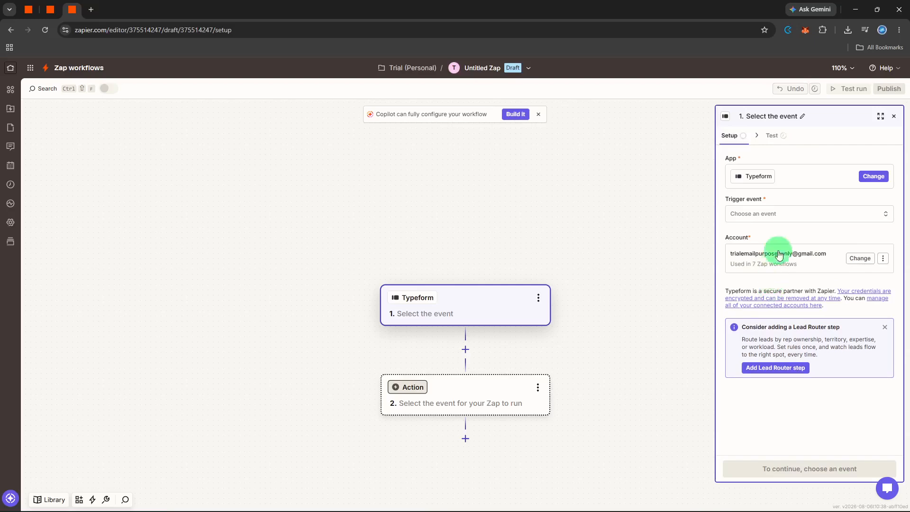
Choose New Entry as the Typeform trigger event, keep the connected account, and continue to the trigger's configuration
{"action": "left_click", "coordinate": [789, 212]}
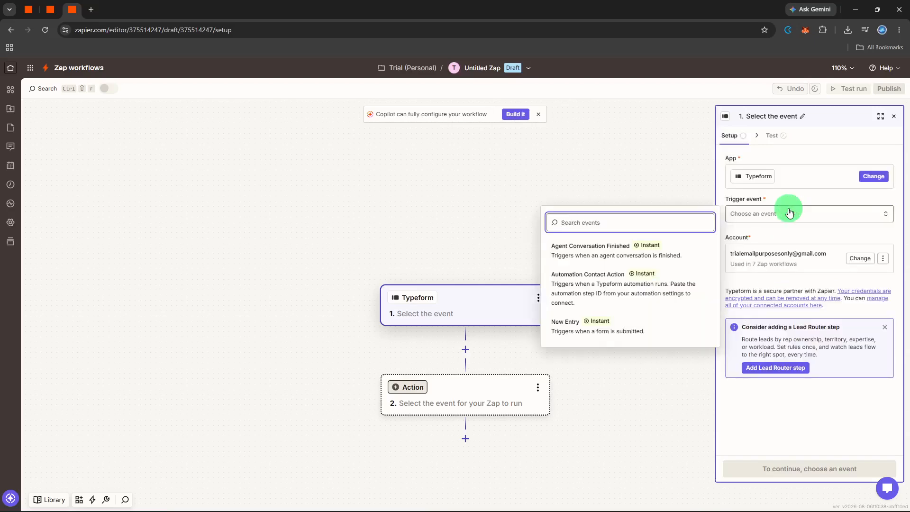
{"action": "left_click", "coordinate": [647, 332]}
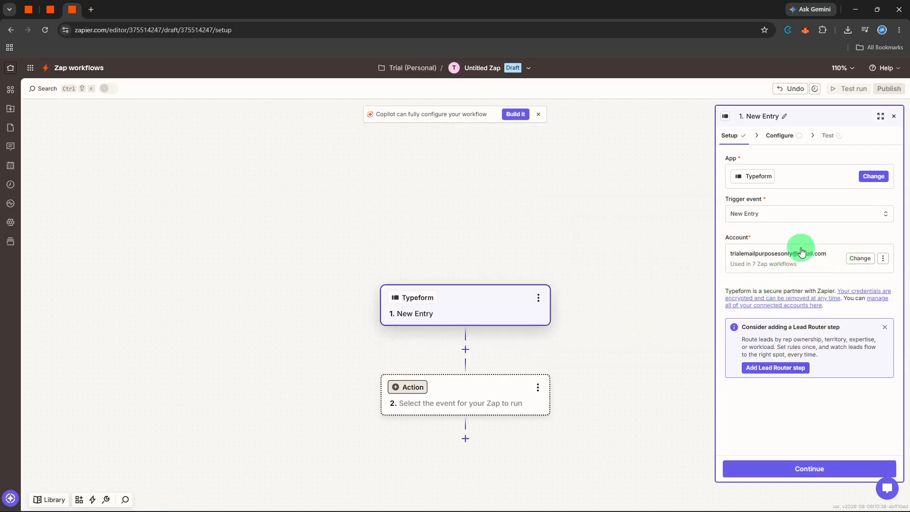
{"action": "left_click", "coordinate": [839, 472]}
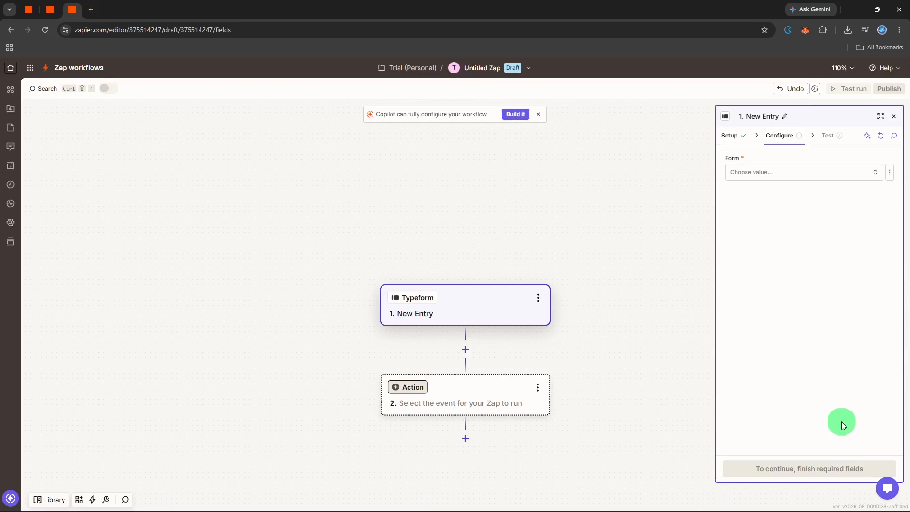
Select "New form" as the form for the Typeform trigger and continue to its test
{"action": "left_click", "coordinate": [778, 173]}
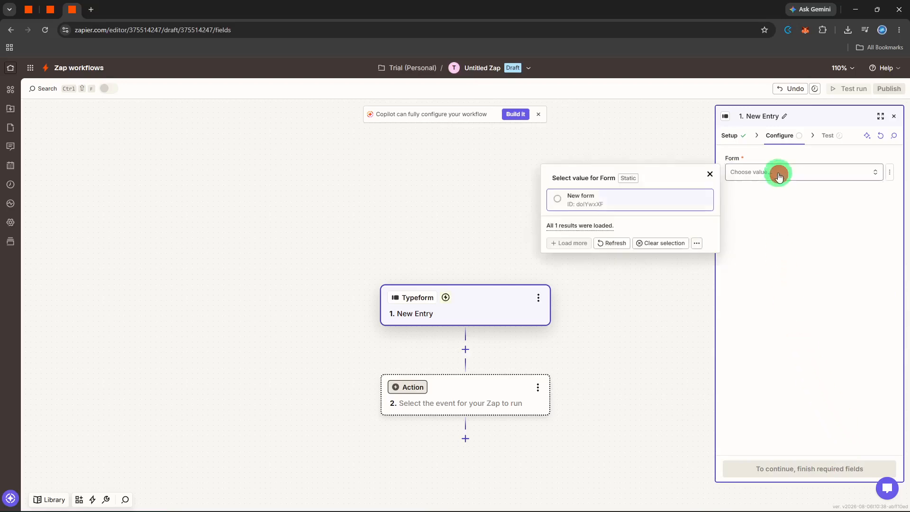
{"action": "left_click", "coordinate": [676, 212]}
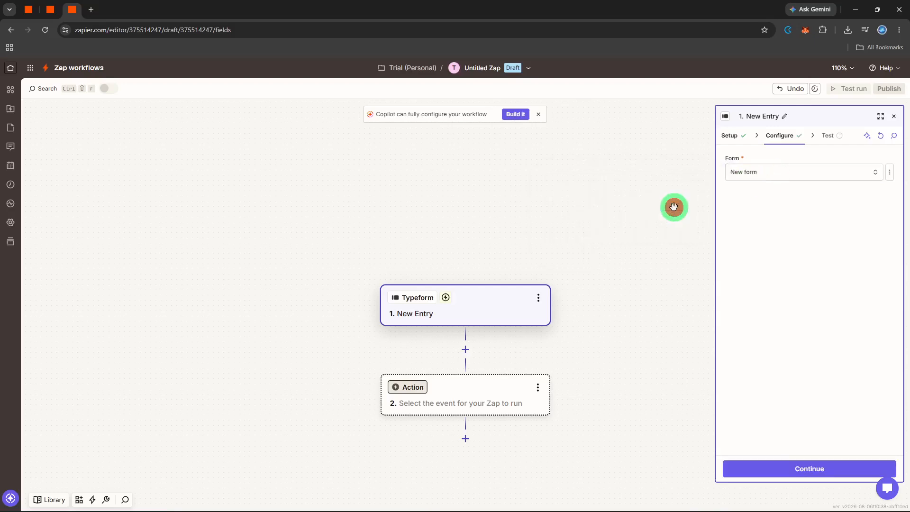
{"action": "left_click", "coordinate": [840, 300]}
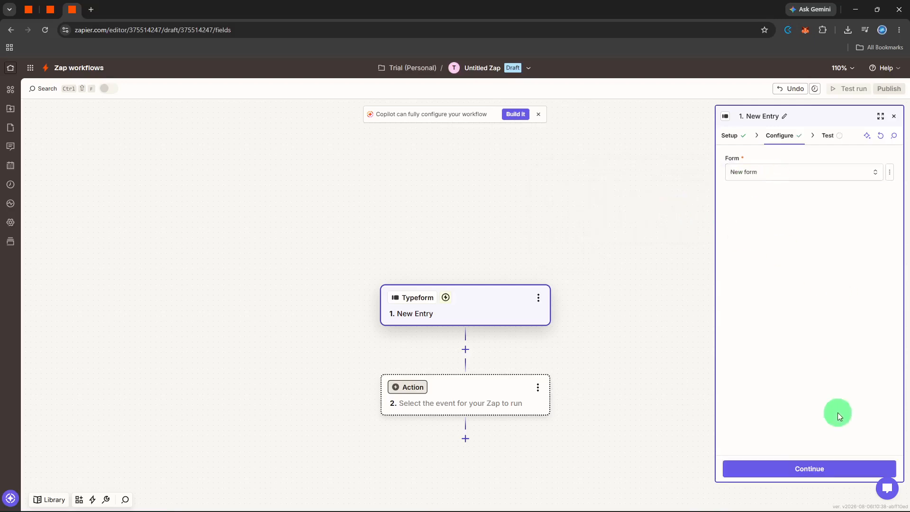
{"action": "left_click", "coordinate": [820, 468]}
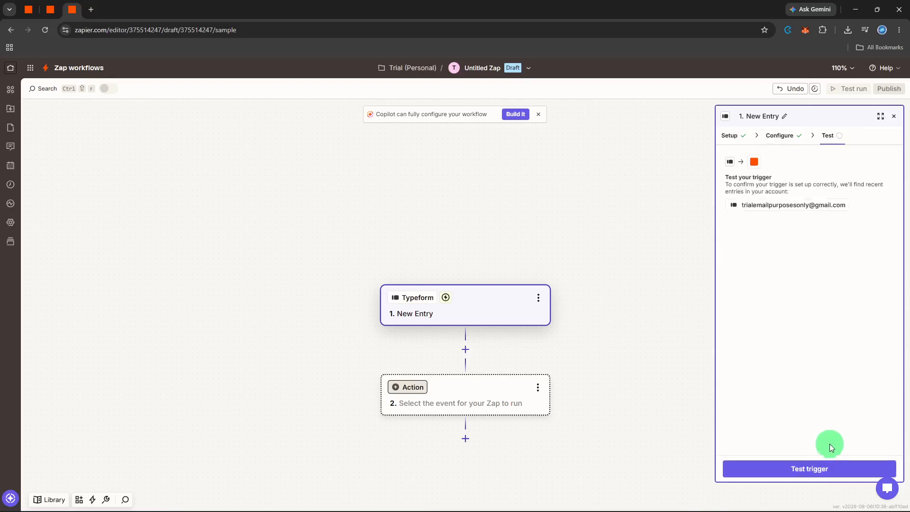
Test the Typeform trigger, review the data in the Entry A record, and continue with that record
{"action": "left_click", "coordinate": [827, 462]}
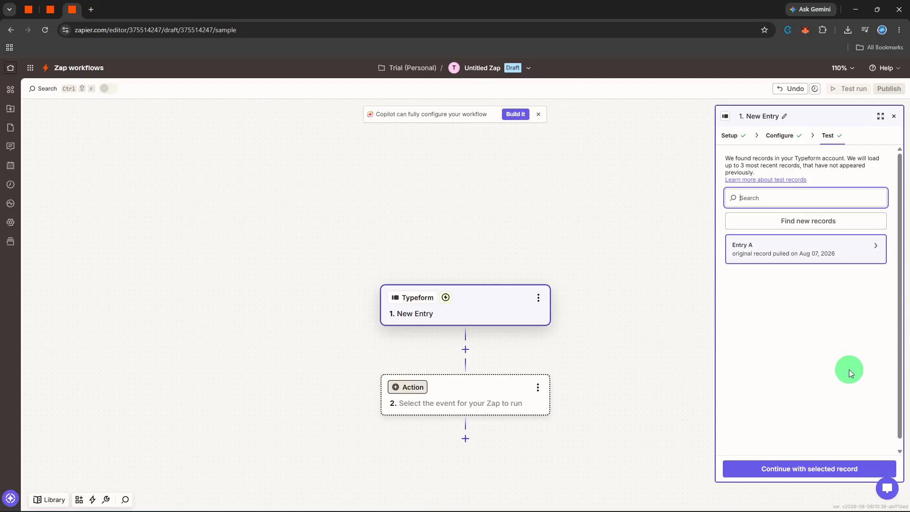
{"action": "left_click", "coordinate": [874, 244]}
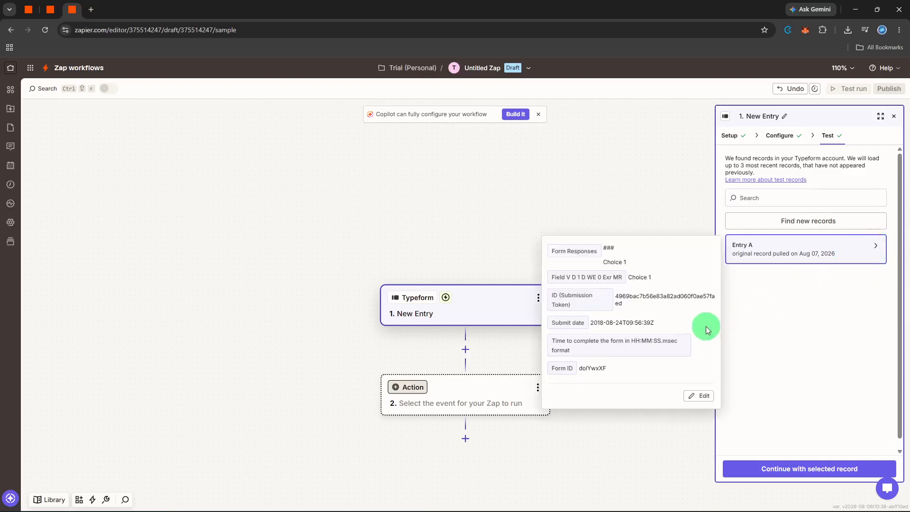
{"action": "left_click", "coordinate": [755, 334]}
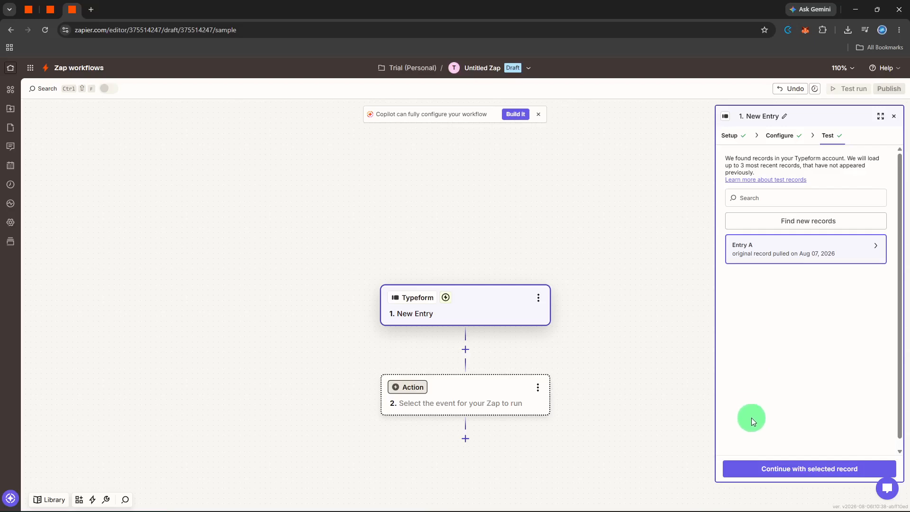
{"action": "left_click", "coordinate": [748, 468]}
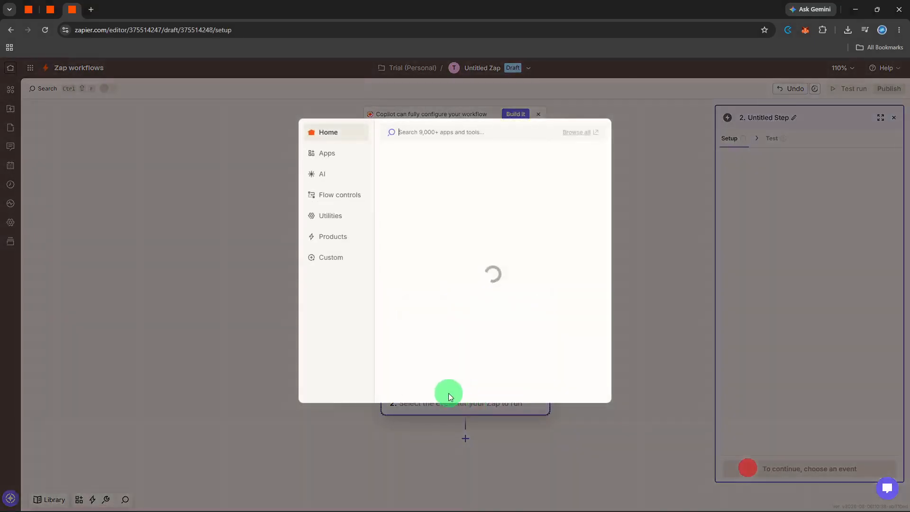
Set Airtable as the app for the Zap's action step
{"action": "type", "text": "a"}
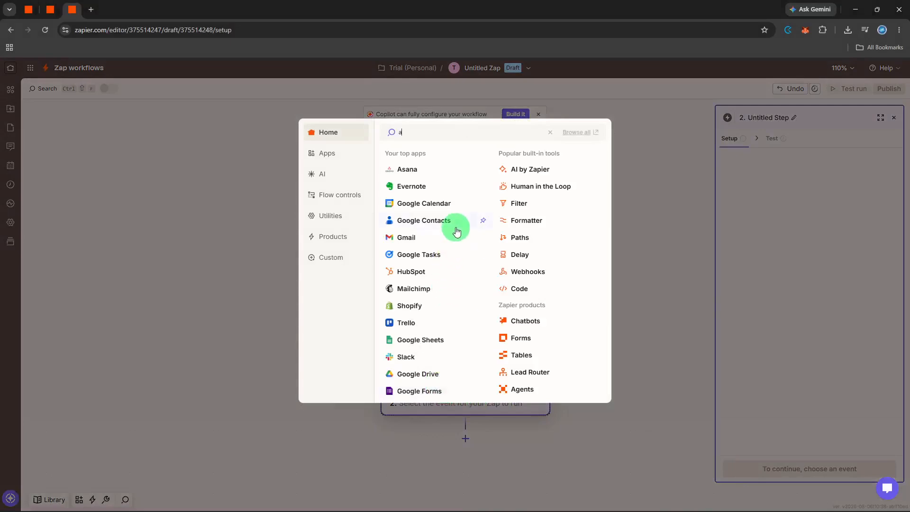
{"action": "type", "text": "ir"}
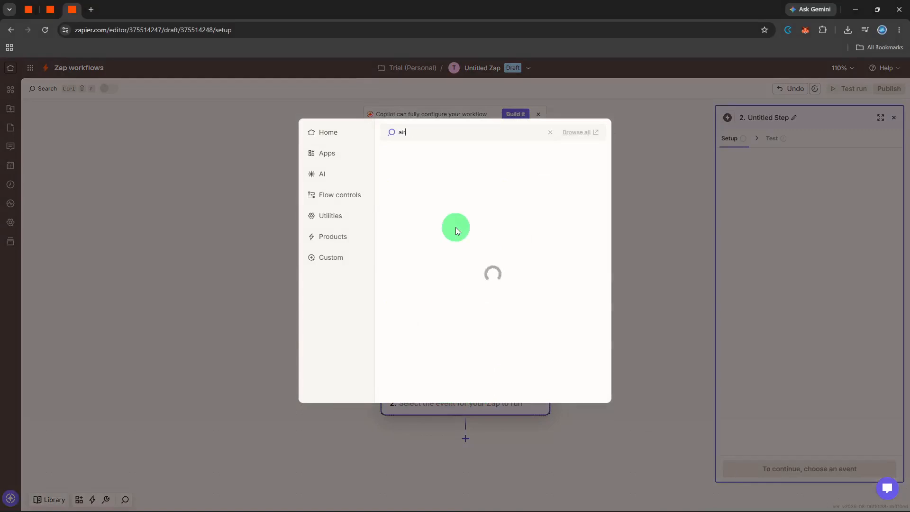
{"action": "type", "text": "tab"}
{"action": "left_click", "coordinate": [475, 162]}
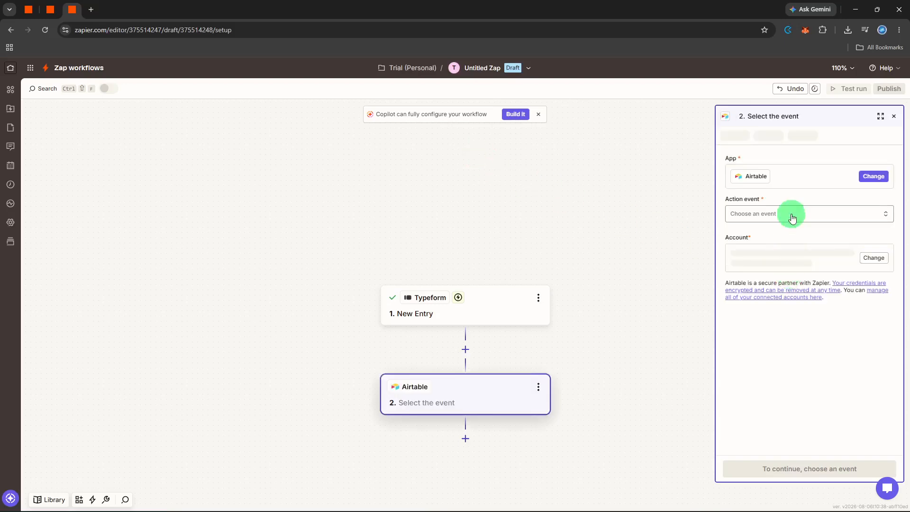
Choose Create Record as the Airtable action event and continue to the action's configuration
{"action": "left_click", "coordinate": [792, 216]}
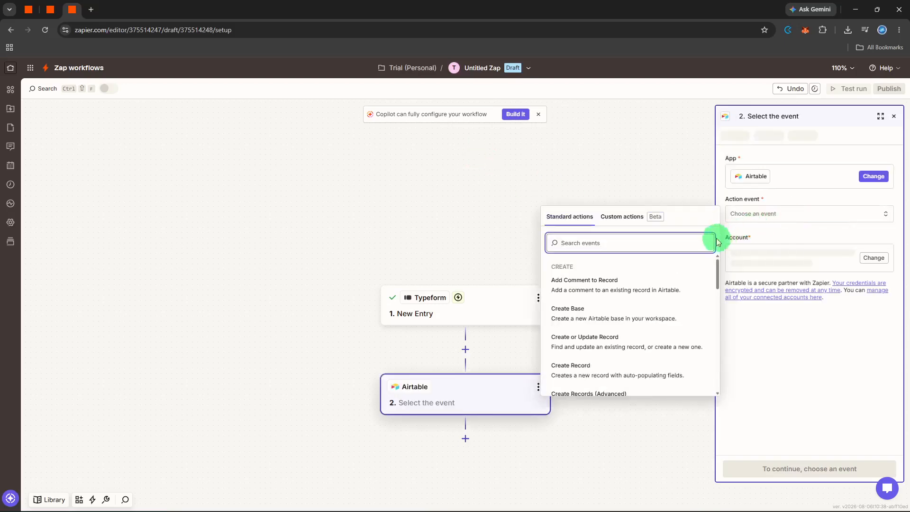
{"action": "left_click", "coordinate": [578, 363]}
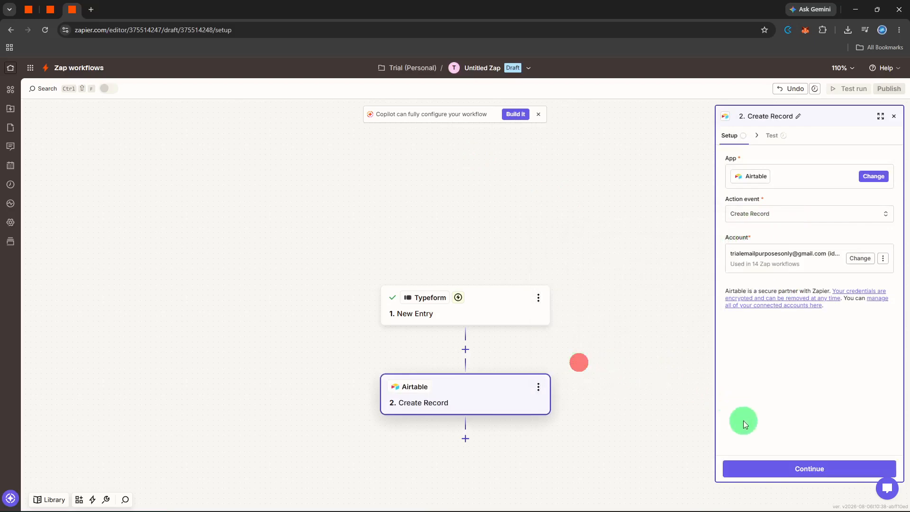
{"action": "left_click", "coordinate": [762, 464]}
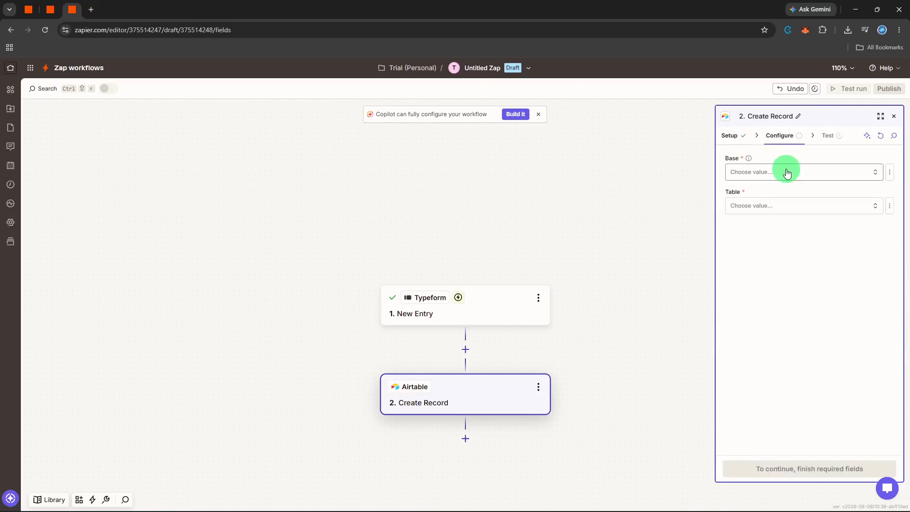
Set the Airtable action's base to Employee Related and its table to Employee Projects, and continue to the test
{"action": "left_click", "coordinate": [787, 173]}
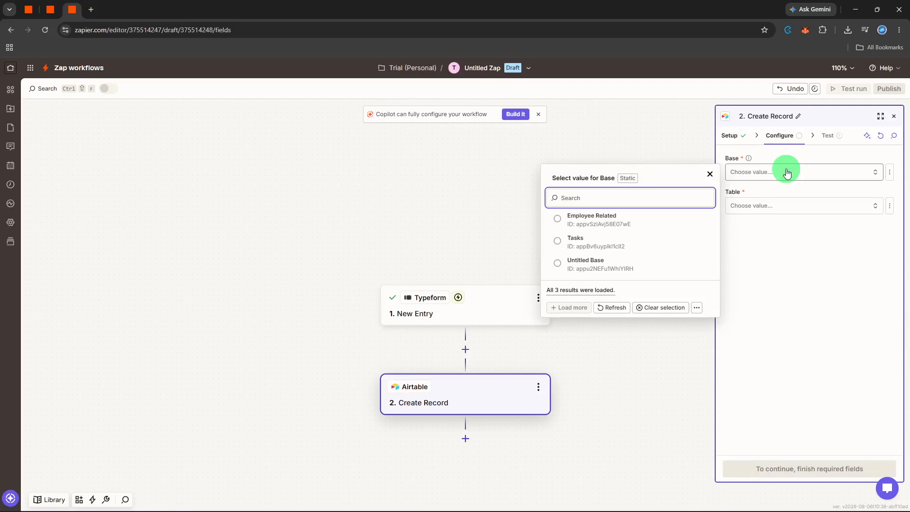
{"action": "left_click", "coordinate": [660, 220]}
{"action": "left_click", "coordinate": [774, 204]}
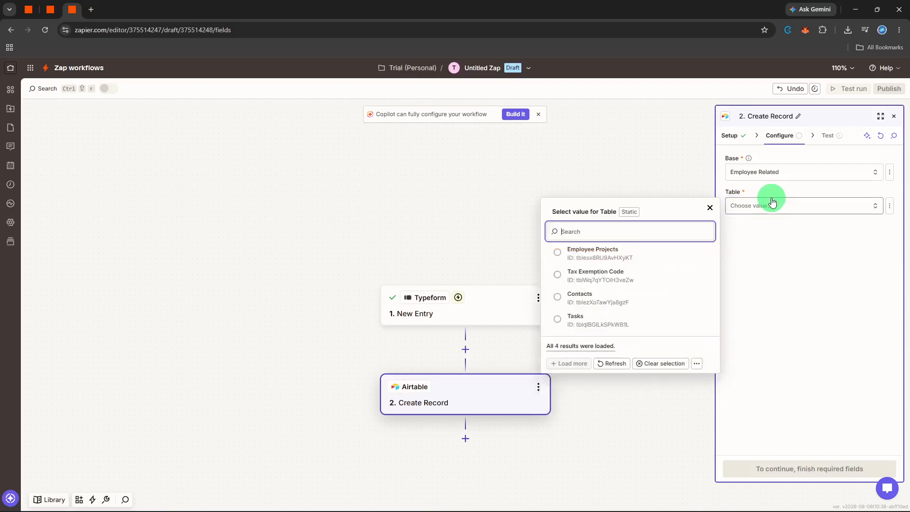
{"action": "left_click", "coordinate": [665, 257]}
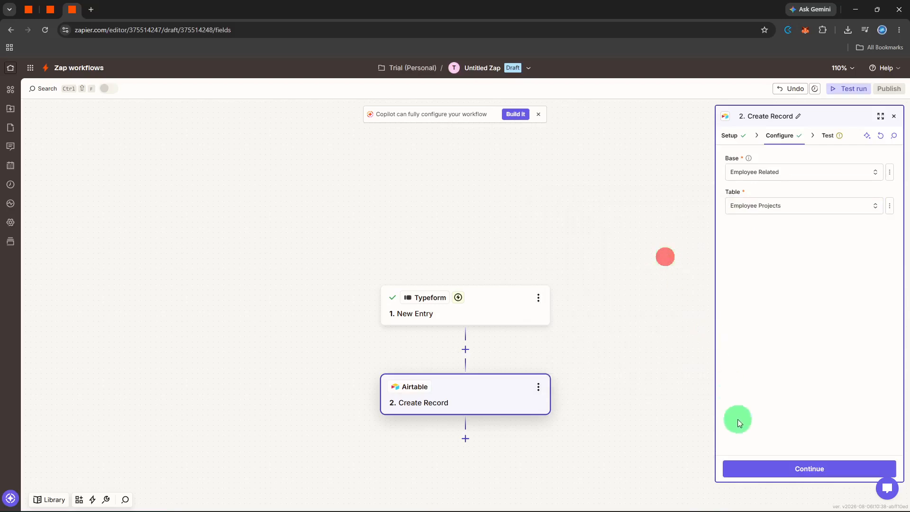
{"action": "left_click", "coordinate": [745, 462]}
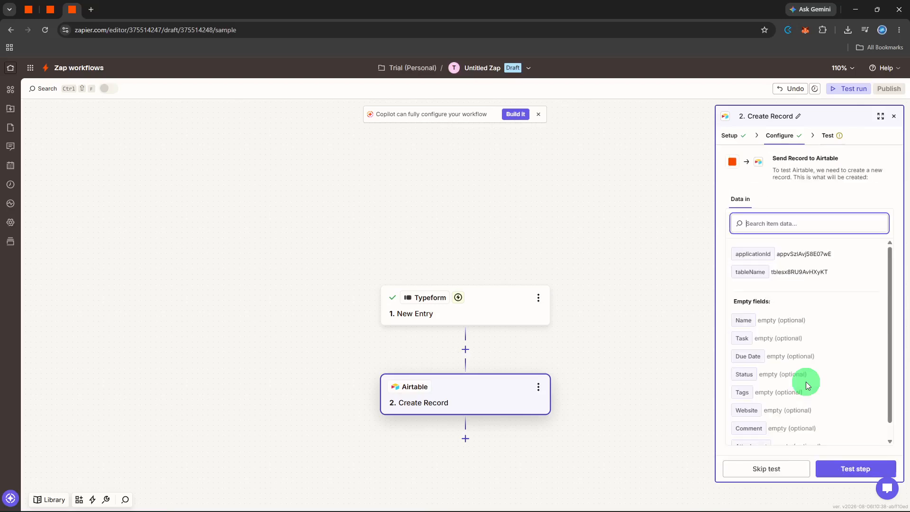
Return to the Airtable action's configuration and map the Name field to Form ID from the Typeform entry
{"action": "left_click", "coordinate": [778, 138]}
{"action": "scroll", "coordinate": [803, 224], "scroll_direction": "down", "scroll_amount": 2}
{"action": "scroll", "coordinate": [803, 225], "scroll_direction": "up", "scroll_amount": 2}
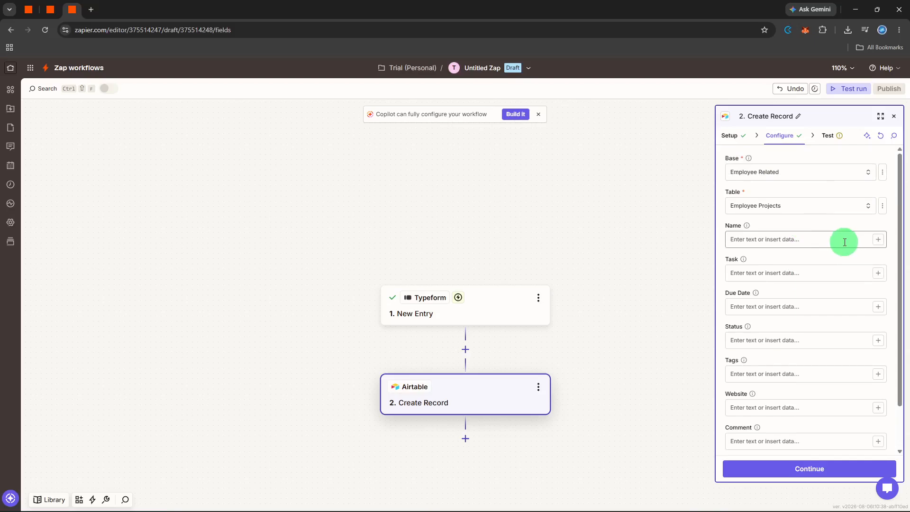
{"action": "scroll", "coordinate": [839, 258], "scroll_direction": "down", "scroll_amount": 2}
{"action": "scroll", "coordinate": [840, 256], "scroll_direction": "up", "scroll_amount": 2}
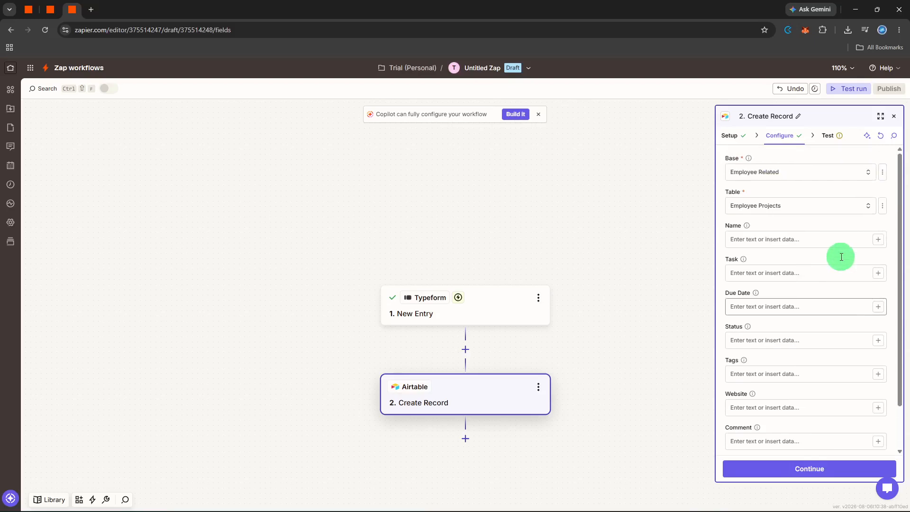
{"action": "left_click", "coordinate": [877, 243]}
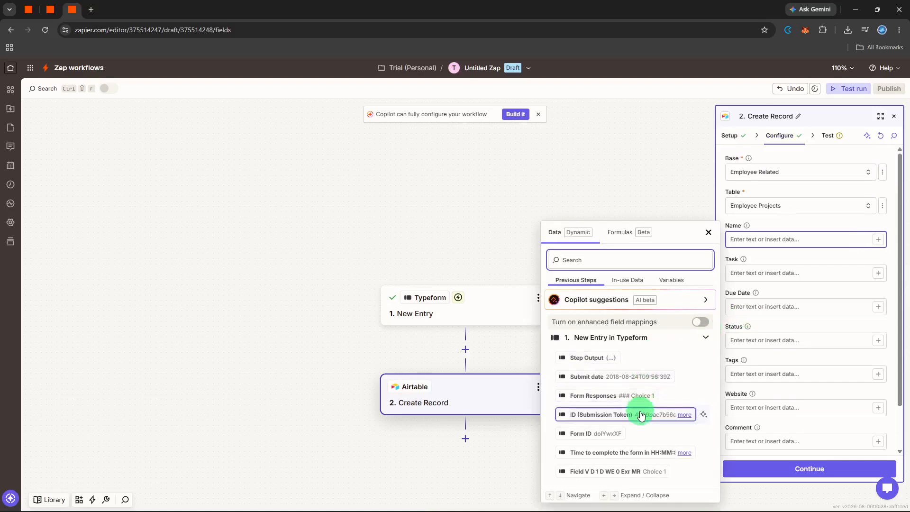
{"action": "left_click", "coordinate": [615, 434]}
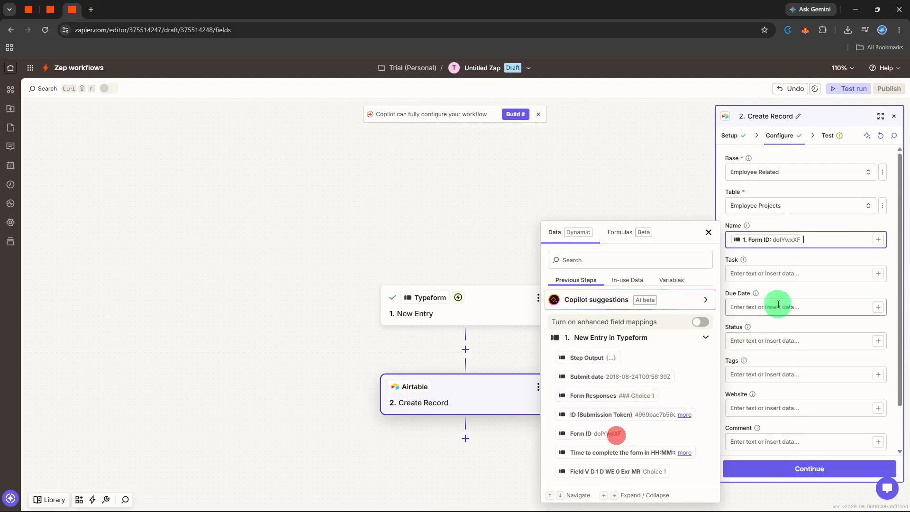
{"action": "left_click", "coordinate": [807, 256]}
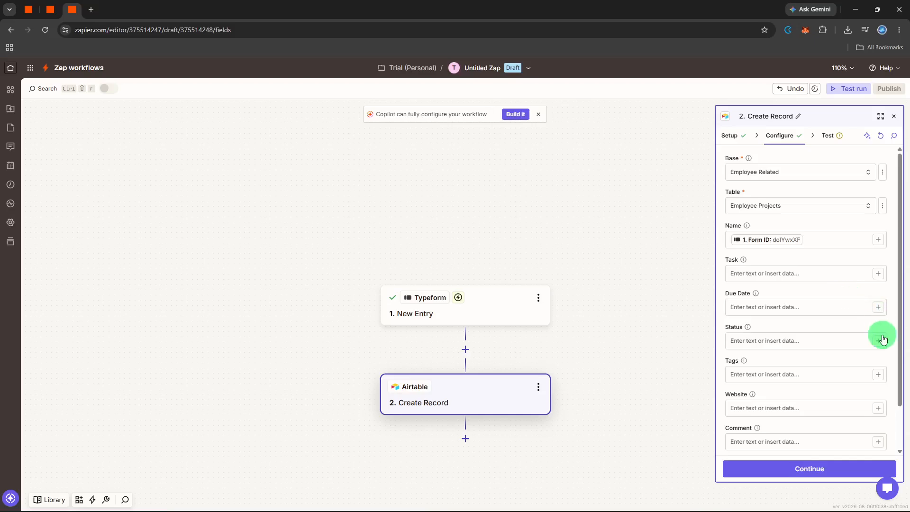
{"action": "left_click", "coordinate": [878, 273]}
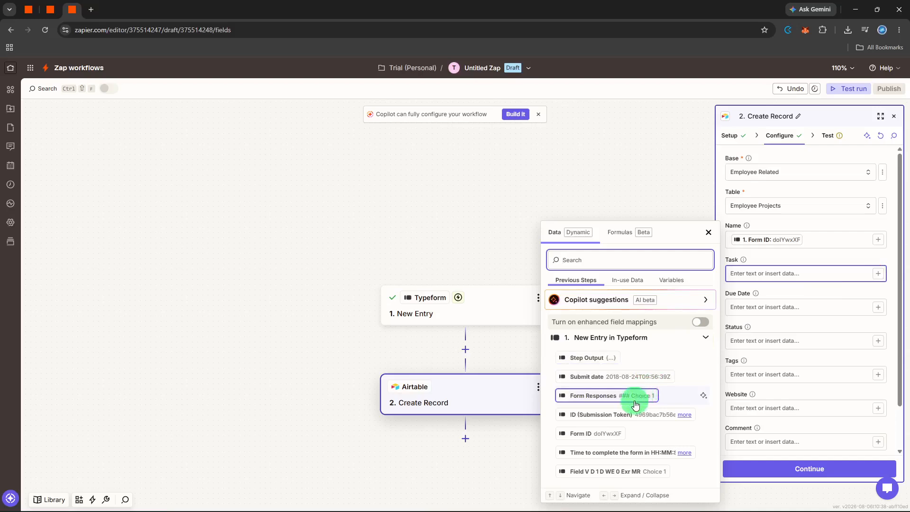
{"action": "left_click", "coordinate": [614, 450]}
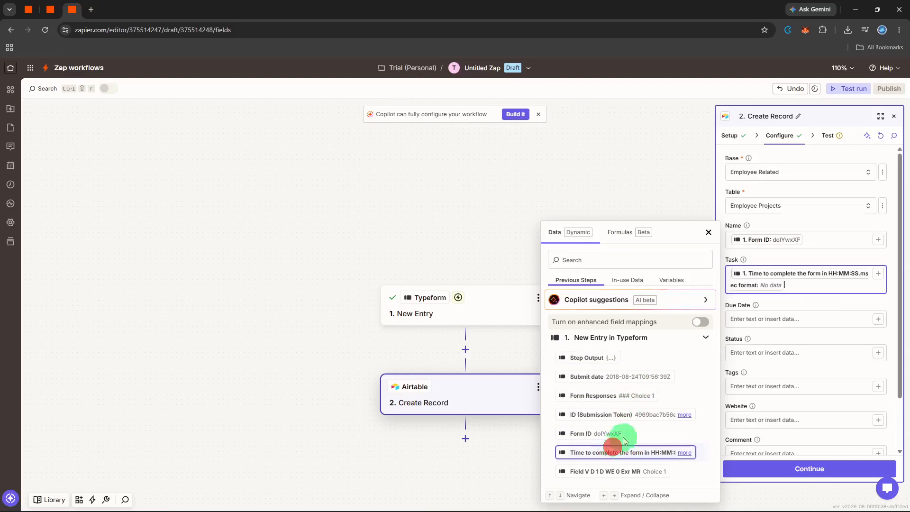
{"action": "left_click", "coordinate": [812, 302]}
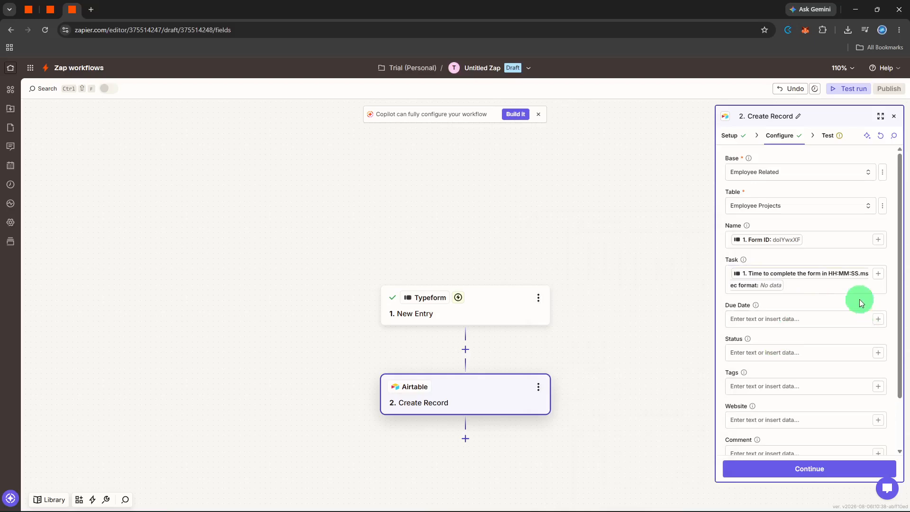
{"action": "left_click", "coordinate": [840, 287]}
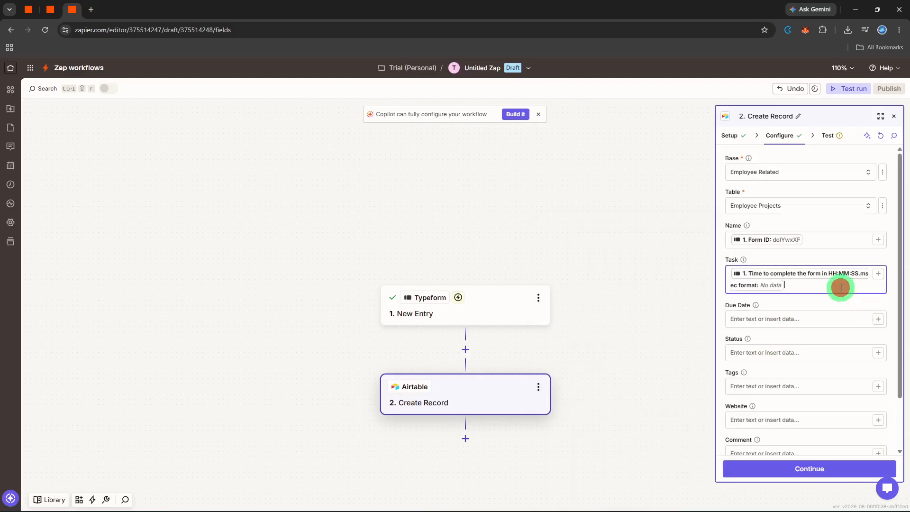
{"action": "key", "text": "BackSpace"}
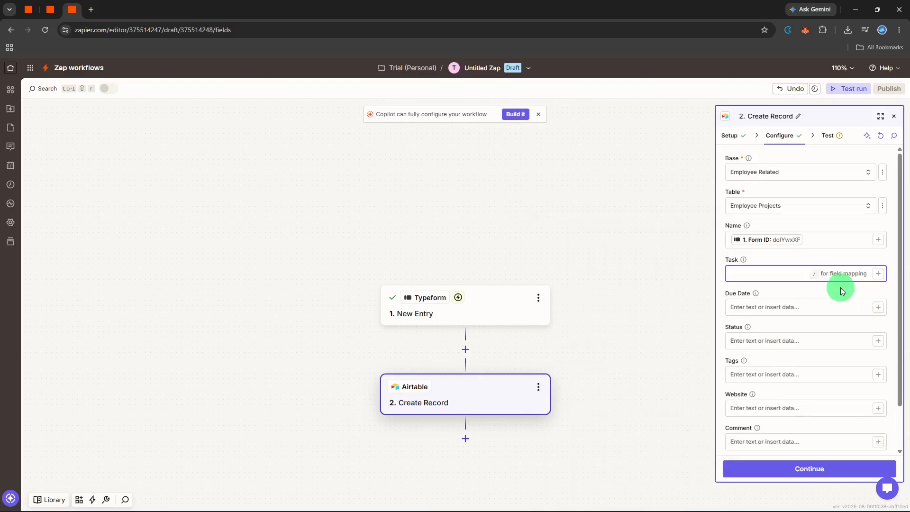
Insert a Typeform entry value into the Airtable action's Due Date field and test the step by sending a record to Airtable
{"action": "left_click", "coordinate": [878, 308]}
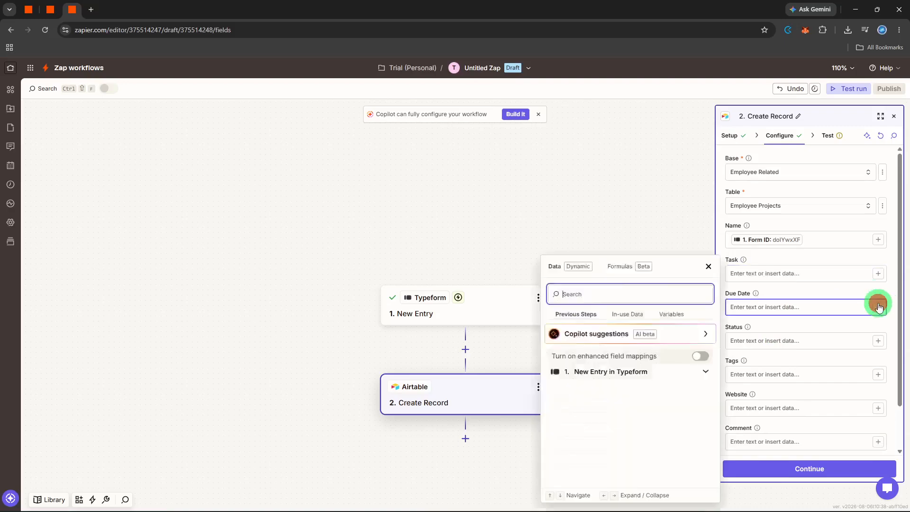
{"action": "left_click", "coordinate": [644, 453]}
{"action": "left_click", "coordinate": [752, 470]}
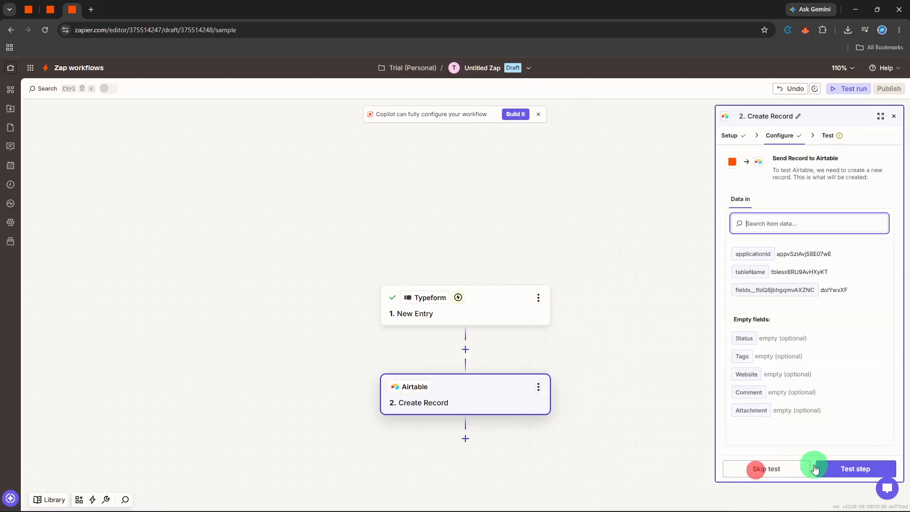
{"action": "left_click", "coordinate": [836, 463]}
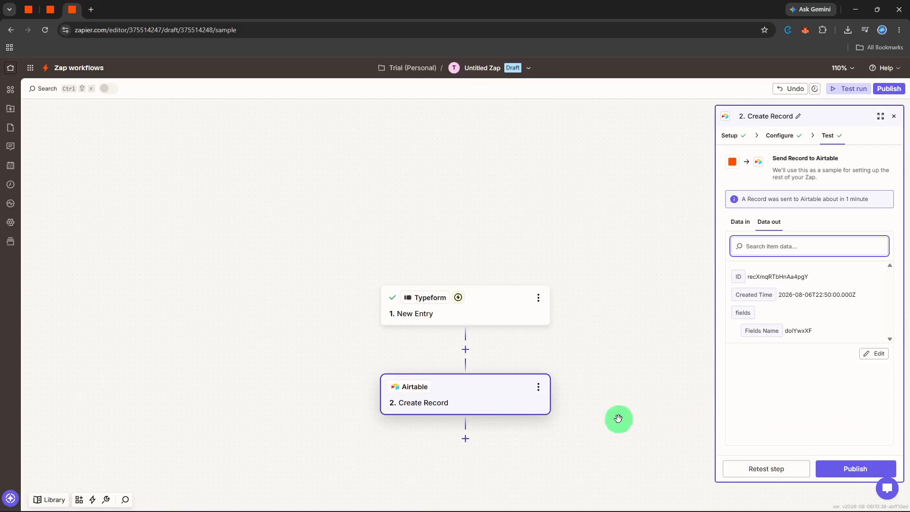
Add a Filter by Zapier step between the Typeform trigger and the Airtable action, with Submit date as the field it checks
{"action": "left_click", "coordinate": [464, 351]}
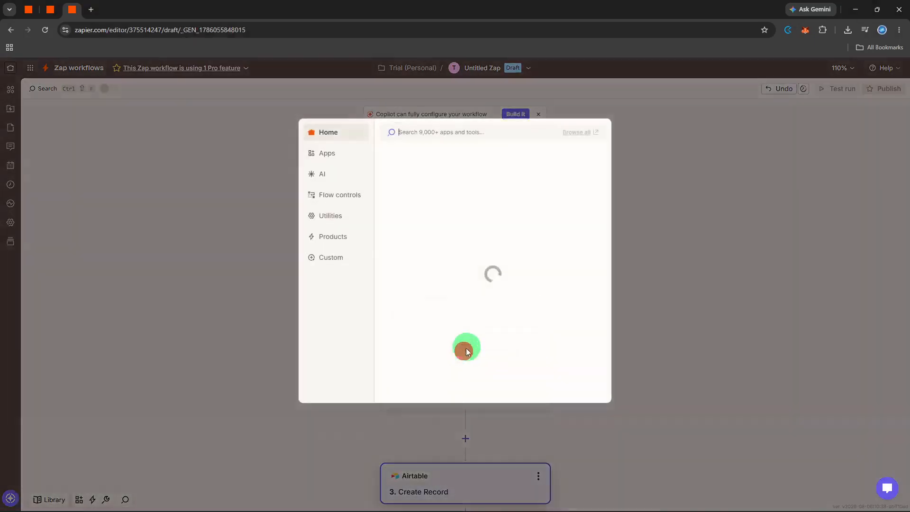
{"action": "left_click", "coordinate": [538, 210]}
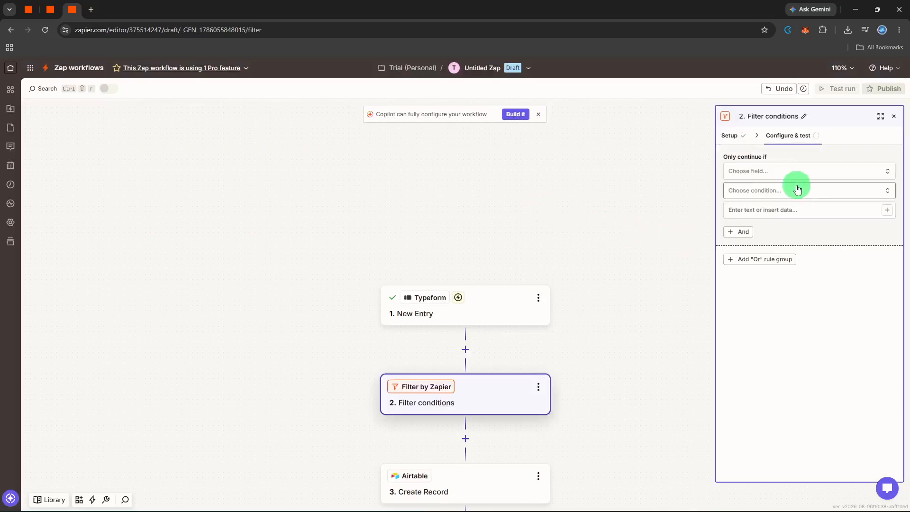
{"action": "left_click", "coordinate": [796, 177]}
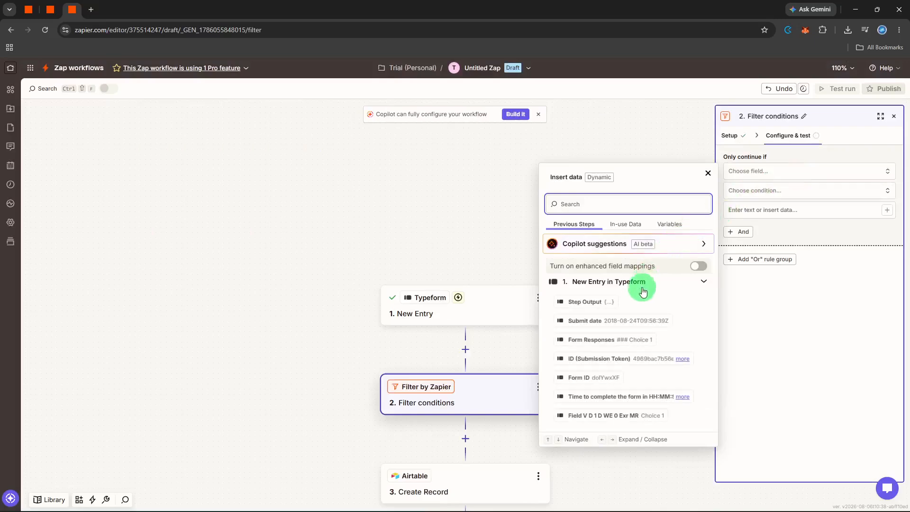
{"action": "left_click", "coordinate": [628, 321]}
Set the filter's condition to Exists, then test the filter and close its configuration
{"action": "left_click", "coordinate": [794, 190]}
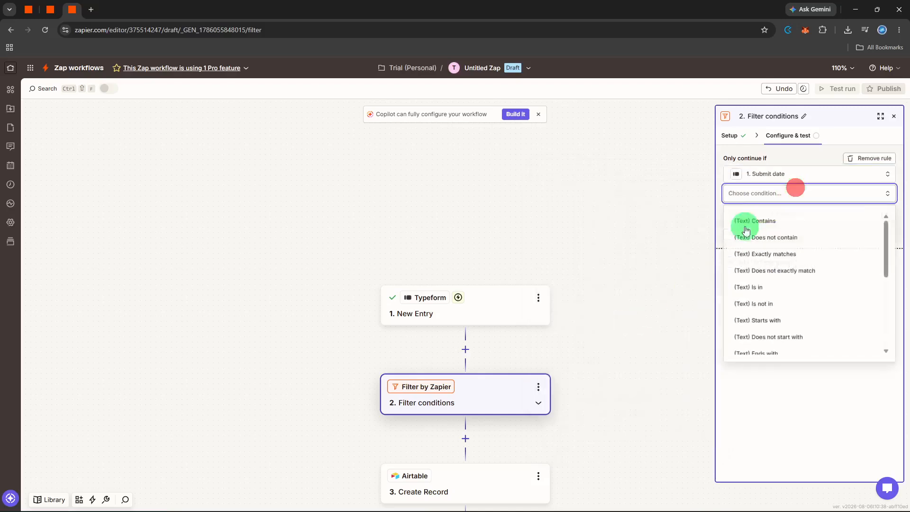
{"action": "scroll", "coordinate": [769, 309], "scroll_direction": "down", "scroll_amount": 5}
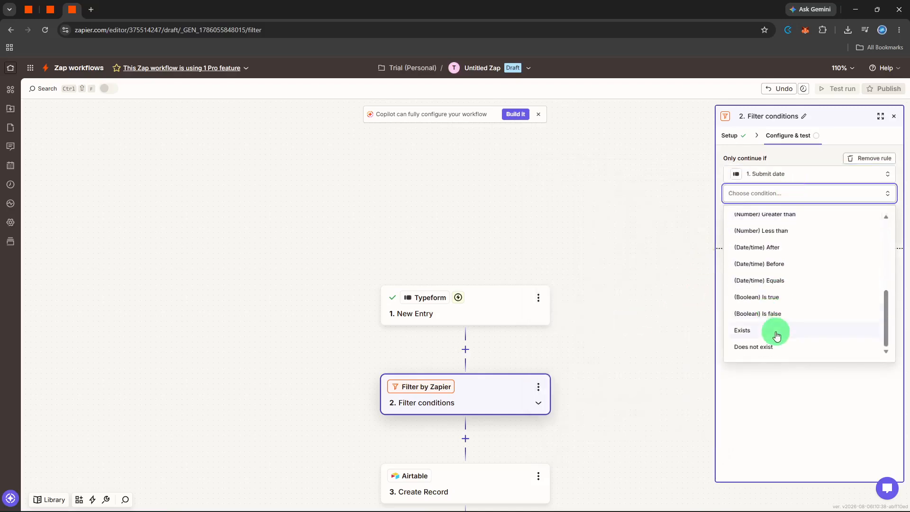
{"action": "left_click", "coordinate": [775, 332]}
{"action": "left_click", "coordinate": [813, 467]}
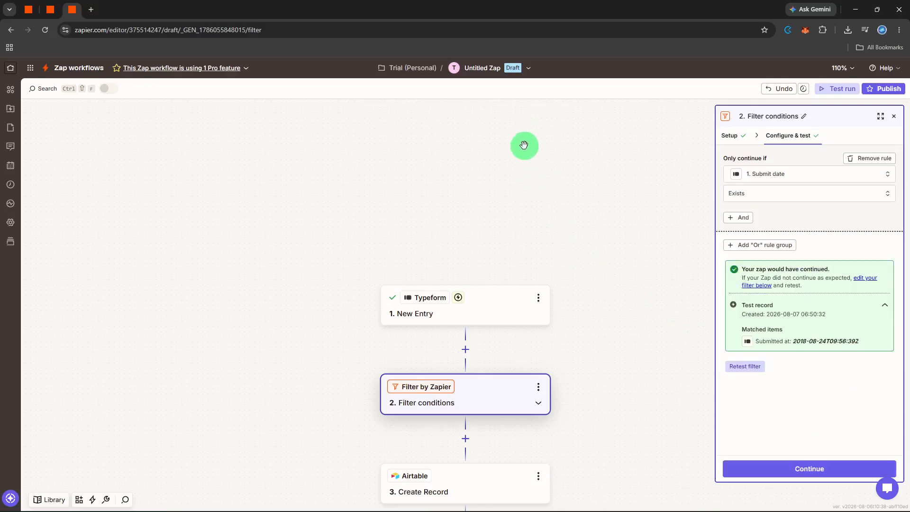
{"action": "left_click", "coordinate": [893, 116]}
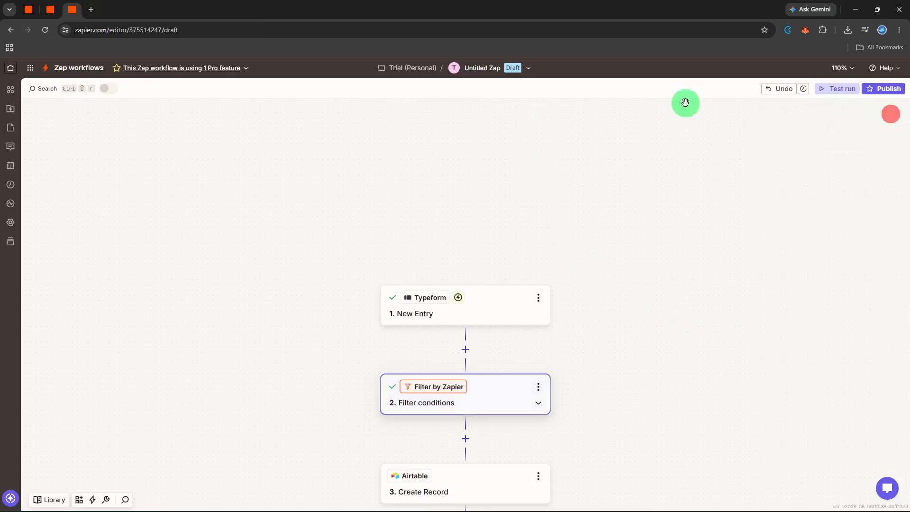
Rename the Zap as "typeform to airtable leads"
{"action": "left_click", "coordinate": [487, 77]}
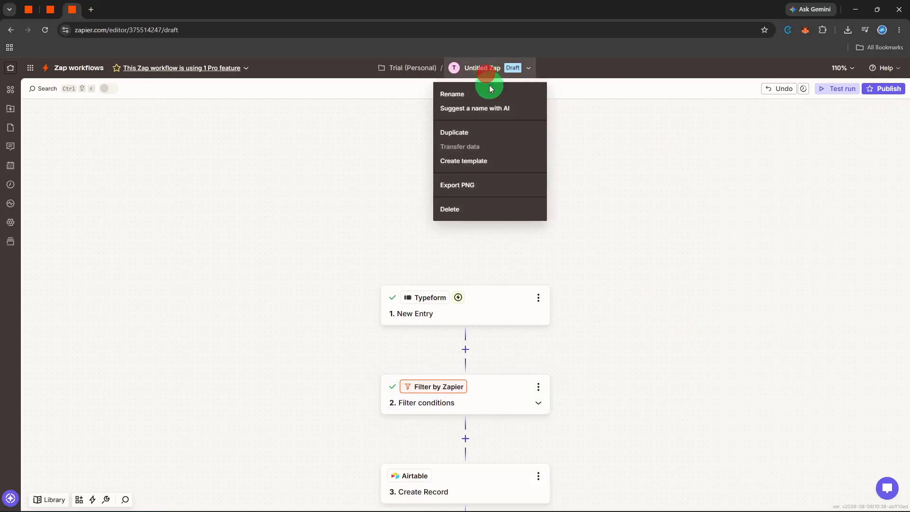
{"action": "left_click", "coordinate": [486, 94]}
{"action": "key", "text": "BackSpace"}
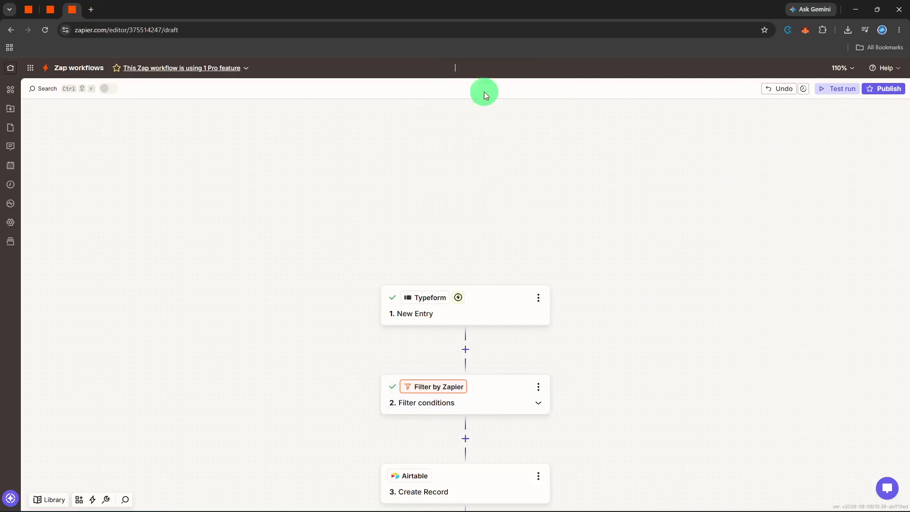
{"action": "type", "text": "typeform to airtable leads"}
{"action": "key", "text": "Return"}
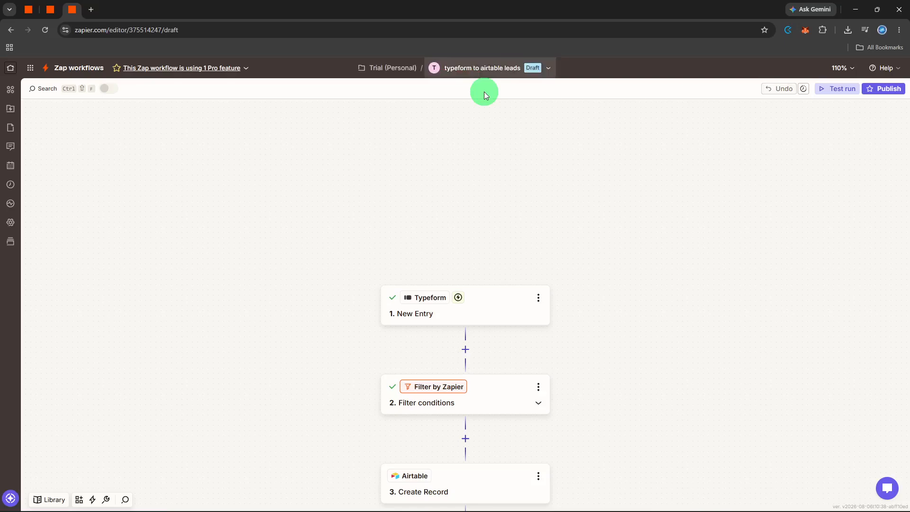